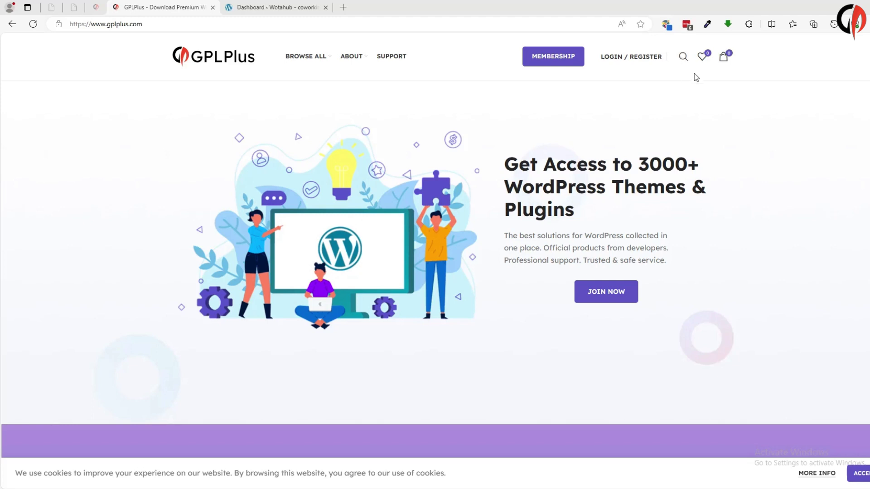
Search the GPLPlus store for "Quollion" and open the Quollion Colorful Agency & Portfolio WordPress Theme product page.
left_click(683, 57)
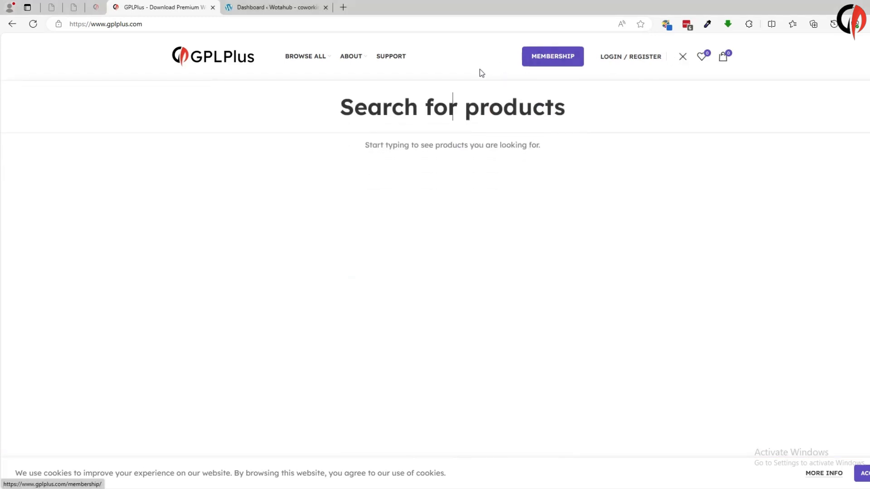
type("Quollion")
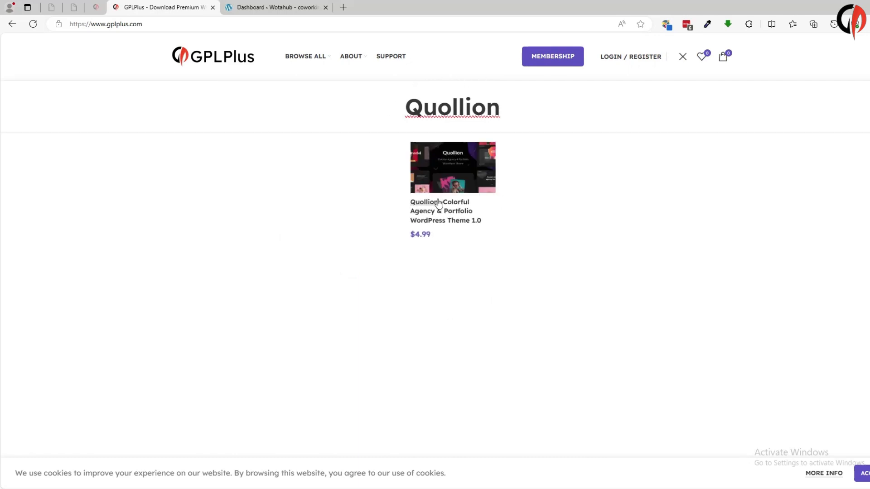
left_click(438, 203)
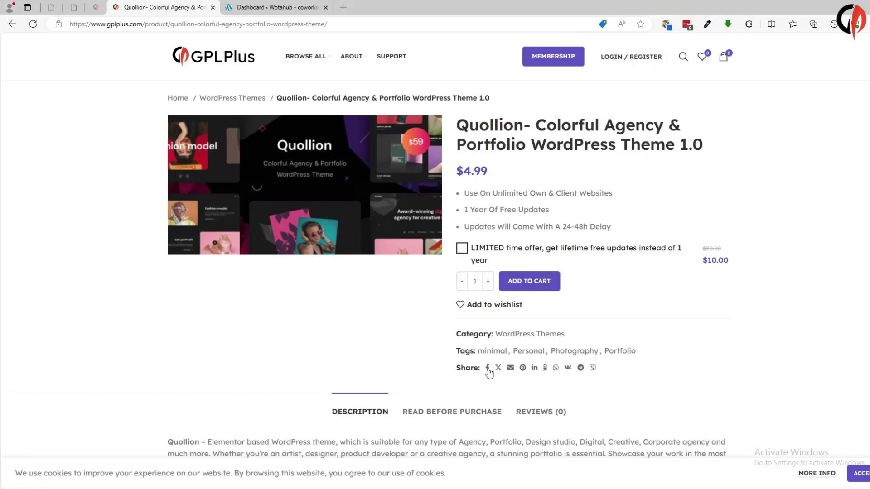
Switch to File Explorer, extract CX-quollion-colorful-agency-portfolio-theme.1.0 into its own folder on the Desktop, and open that folder.
left_click(377, 487)
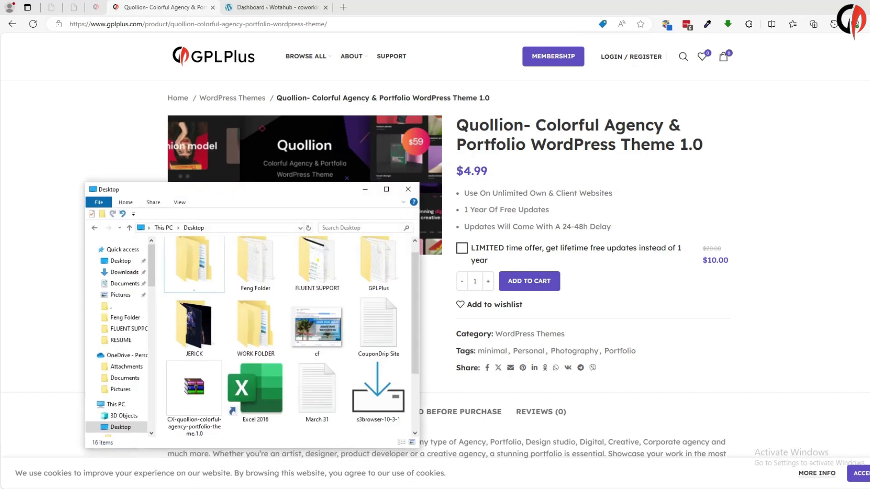
right_click(190, 406)
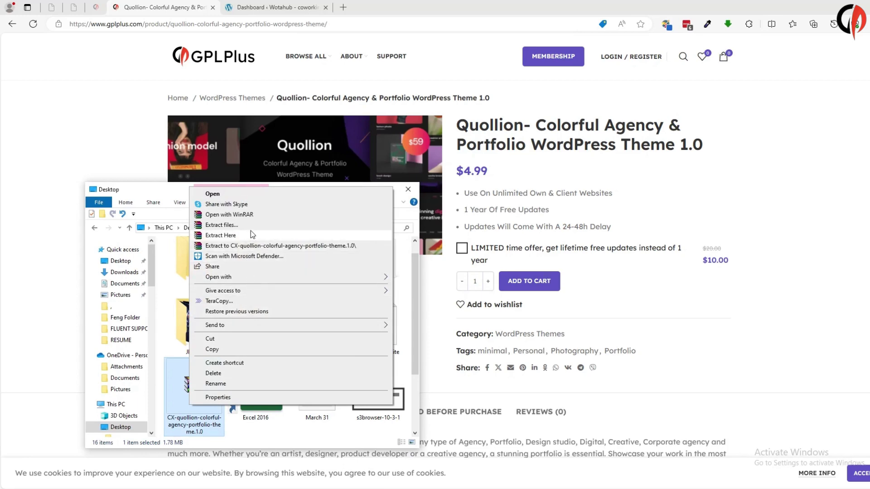
left_click(219, 225)
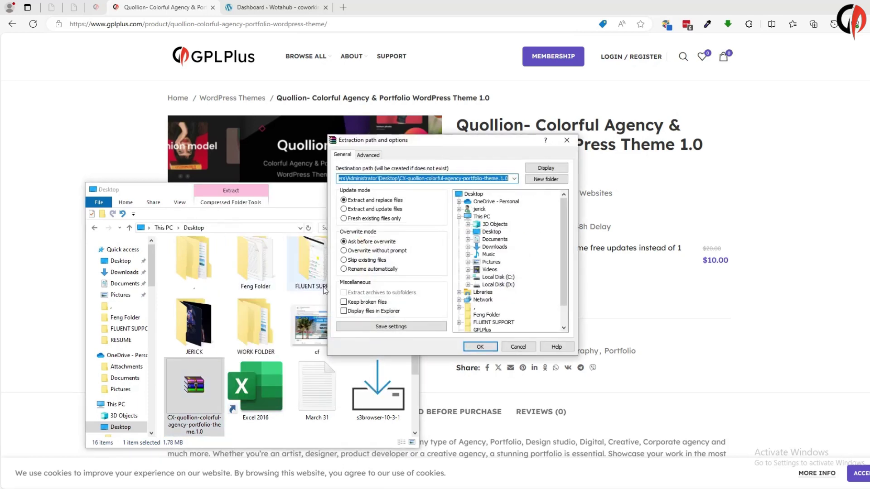
left_click(479, 346)
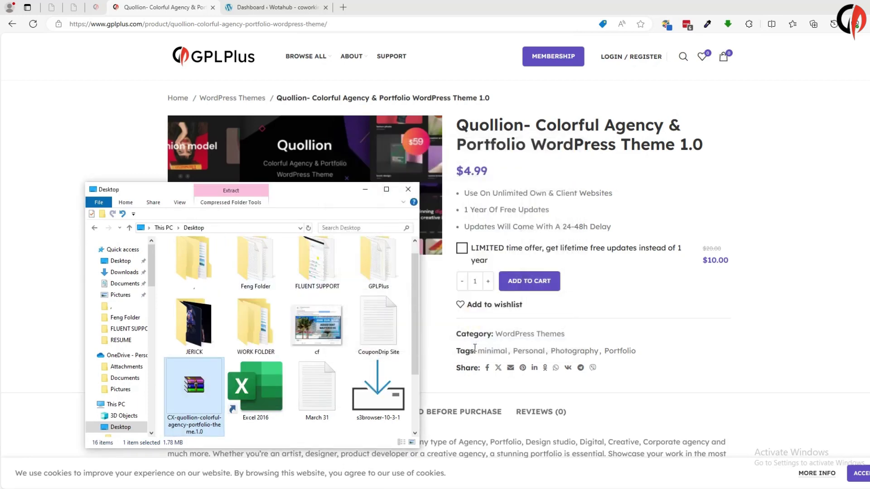
scroll(416, 341, "up", 1)
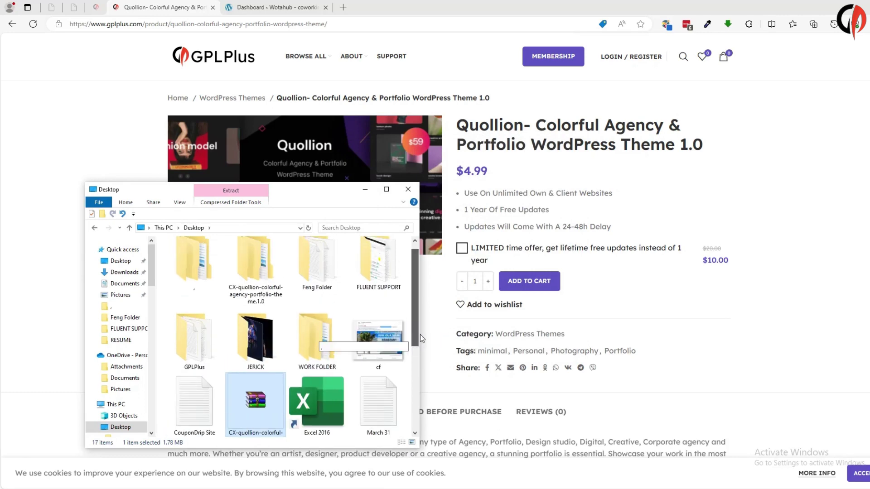
double_click(253, 276)
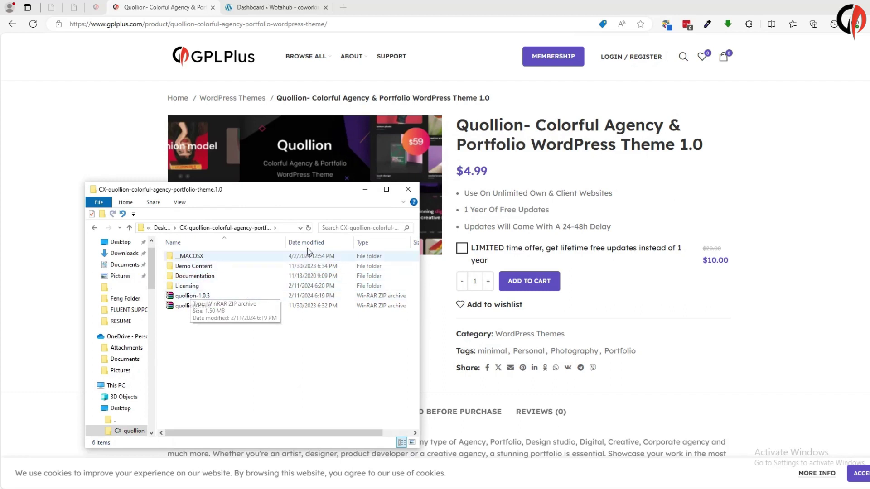
Switch to the WordPress dashboard and open the form for uploading a new theme in .zip format.
left_click(271, 8)
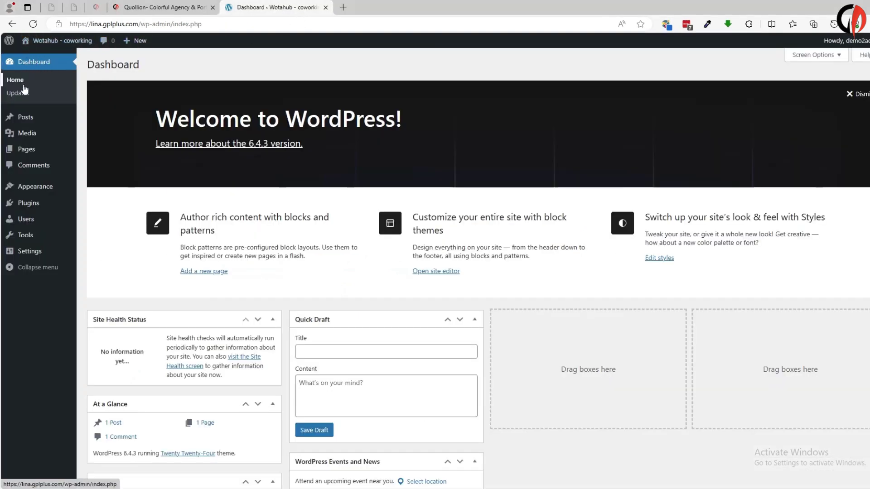
mouse_move(38, 186)
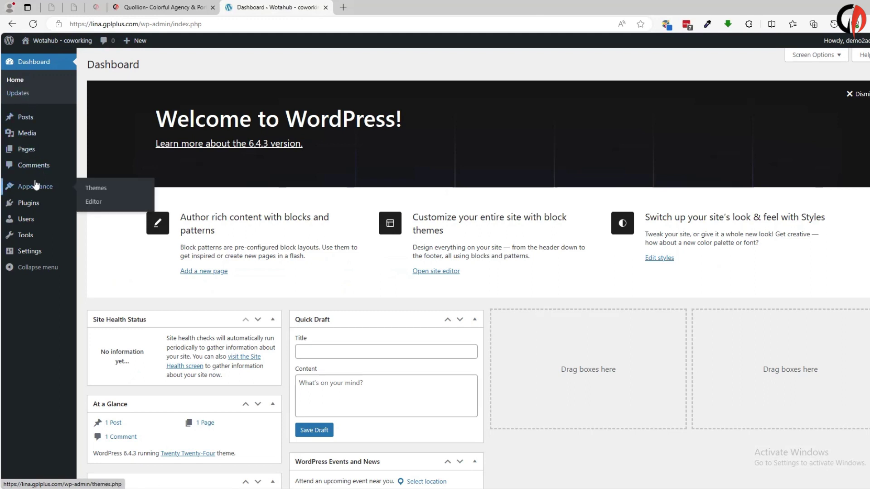
left_click(95, 189)
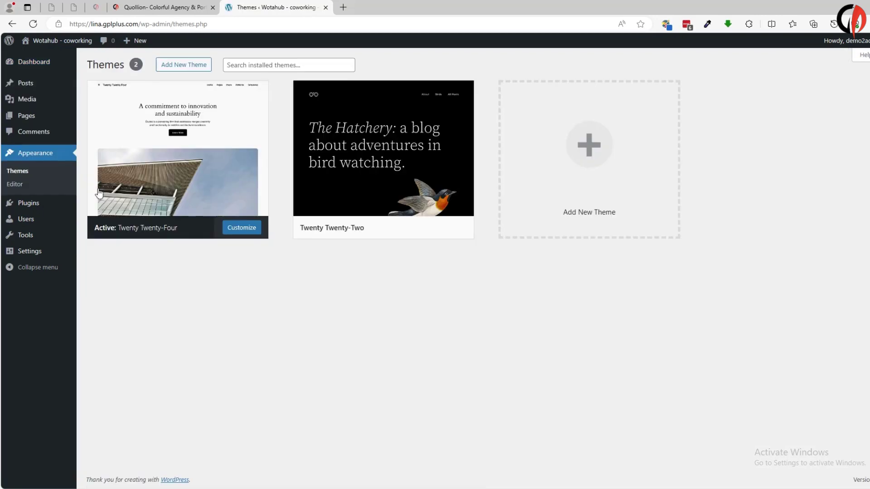
left_click(200, 70)
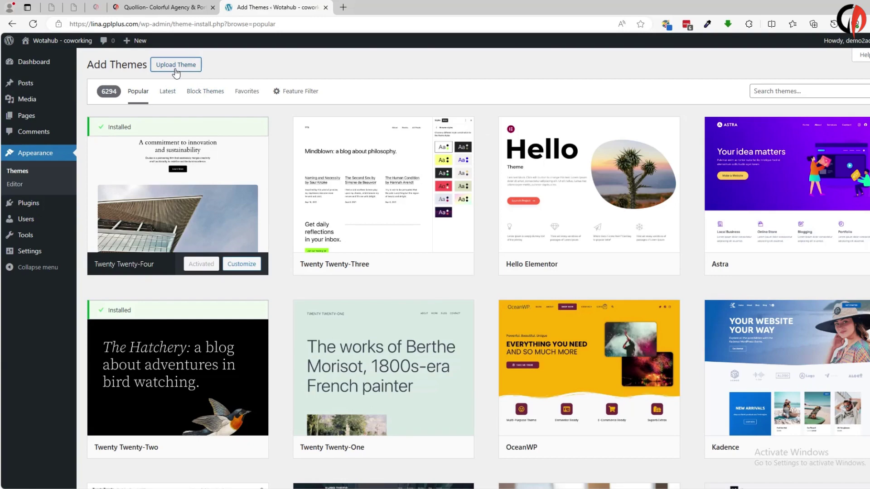
left_click(172, 65)
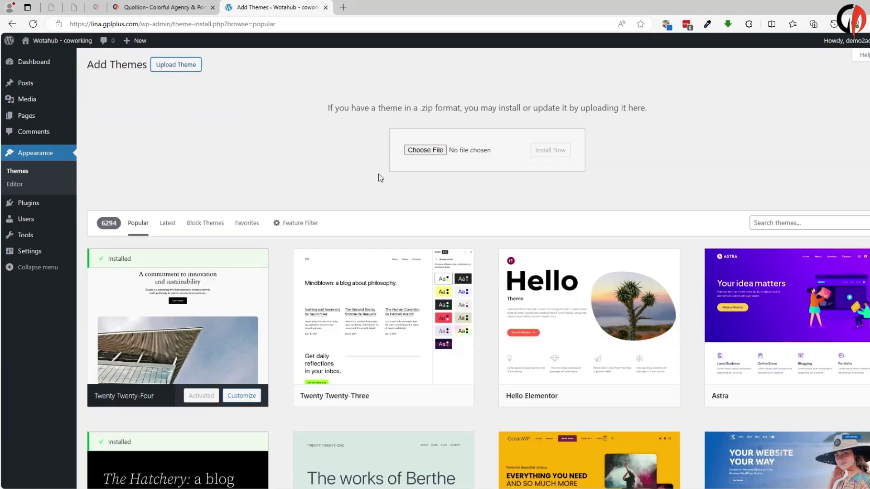
Upload quollion-1.0.3 from the extracted CX-quollion-colorful-agency-portfolio-theme.1.0 folder on the Desktop, then install and activate the theme.
left_click(430, 152)
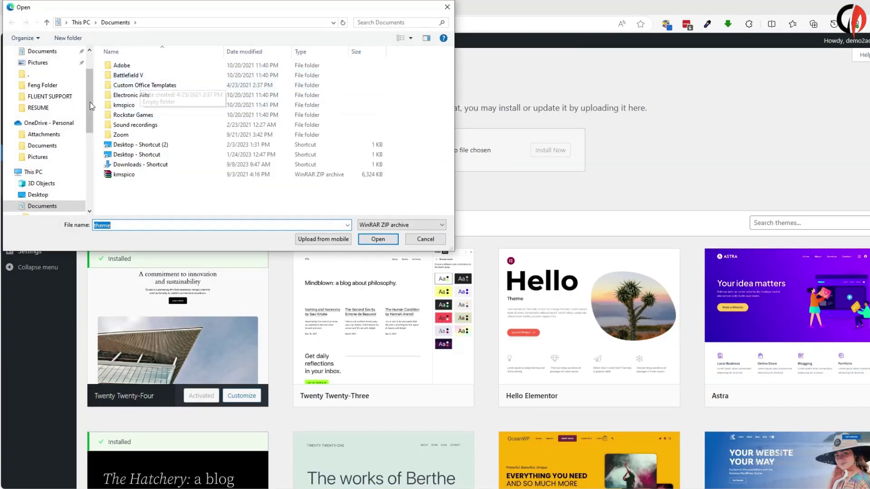
scroll(88, 91, "up", 1)
left_click(38, 71)
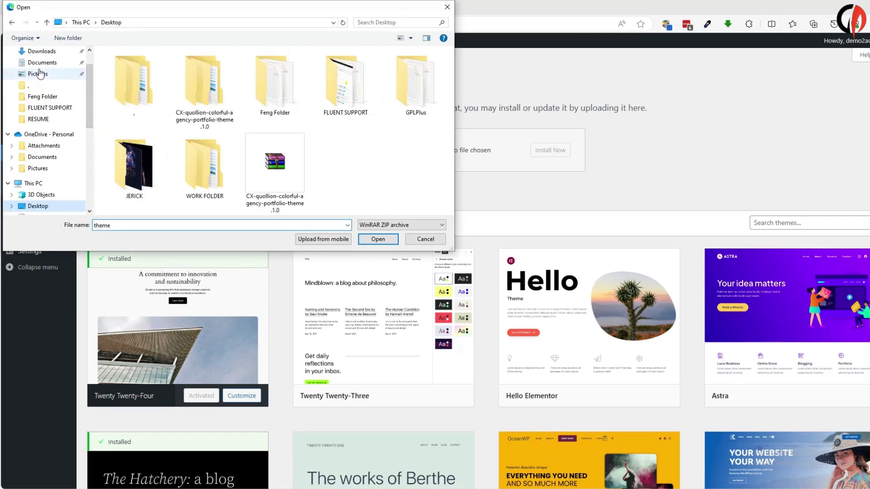
double_click(206, 109)
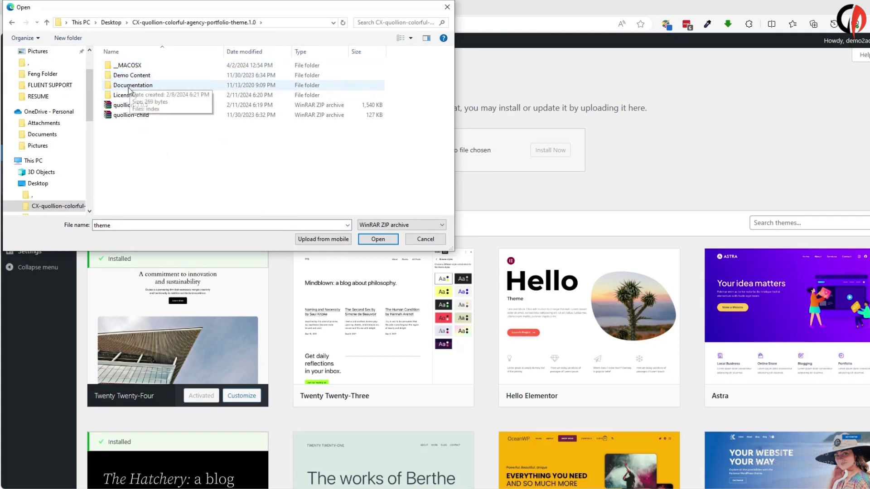
left_click(120, 108)
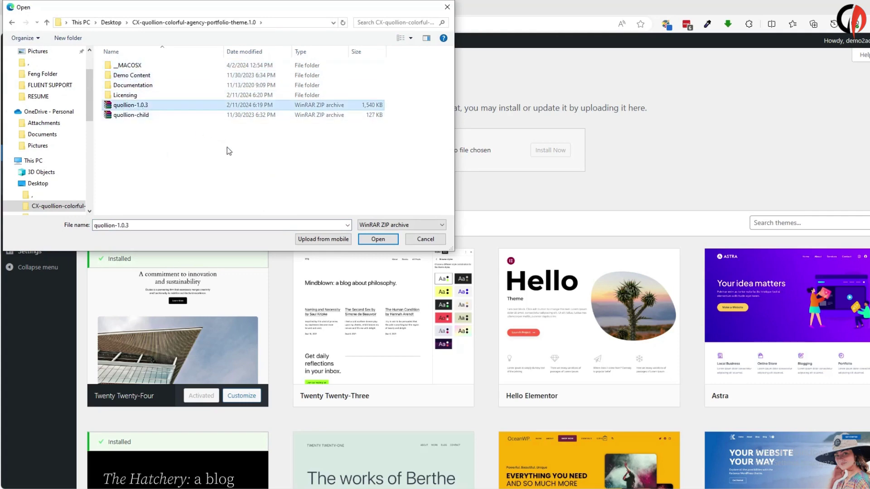
left_click(368, 239)
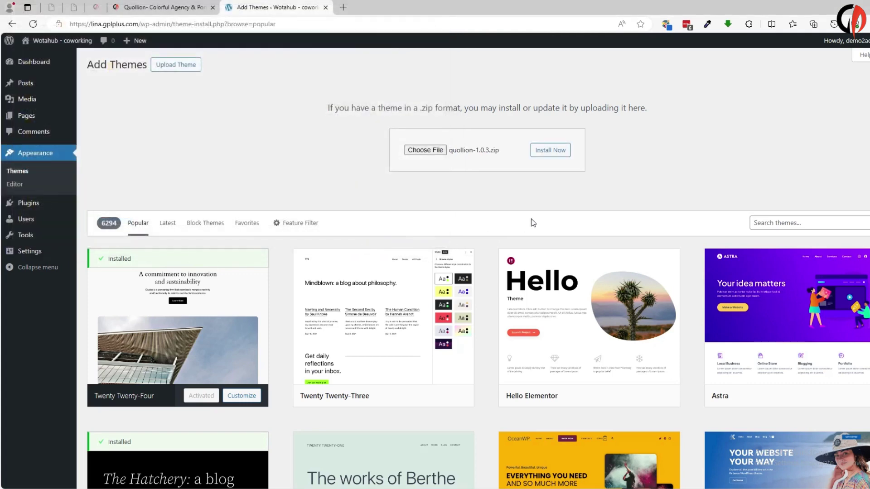
left_click(554, 151)
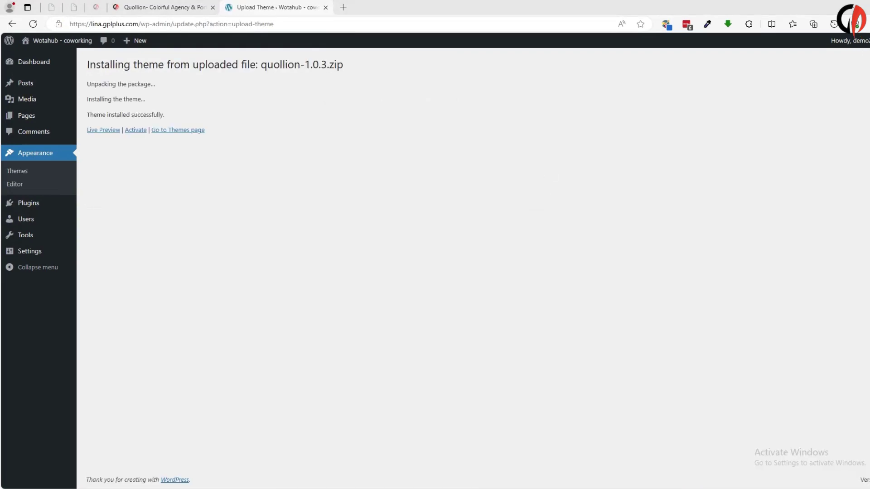
left_click(135, 131)
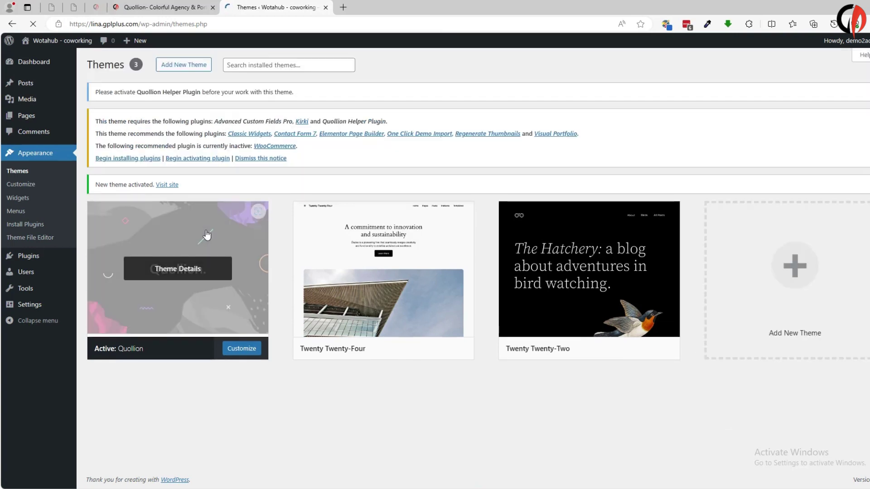
Bulk-install all the plugins that the Quollion theme requires and recommends.
left_click(127, 160)
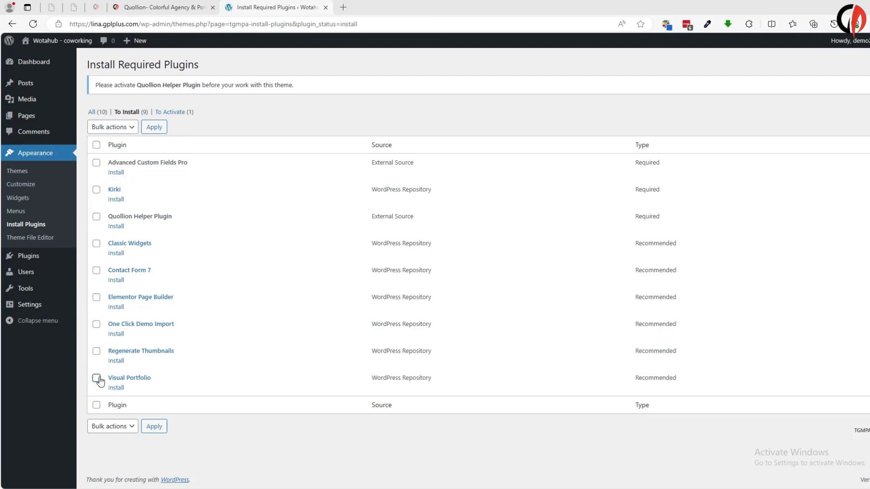
left_click(96, 405)
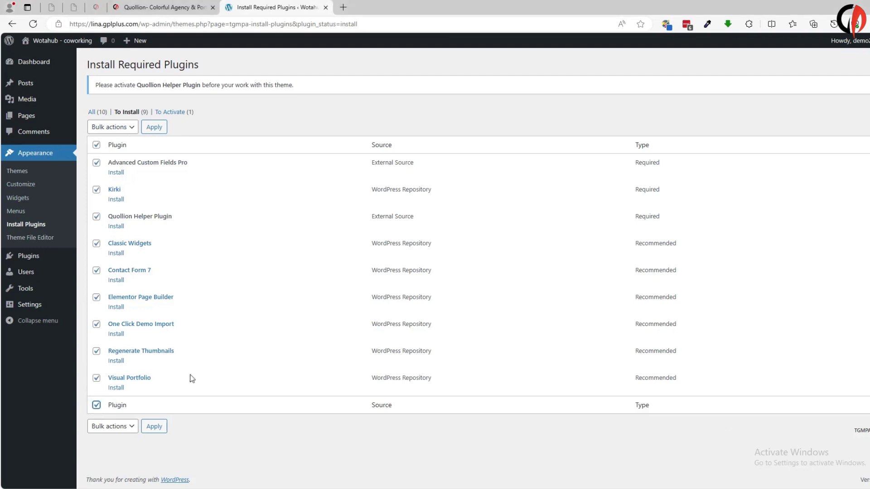
left_click(114, 130)
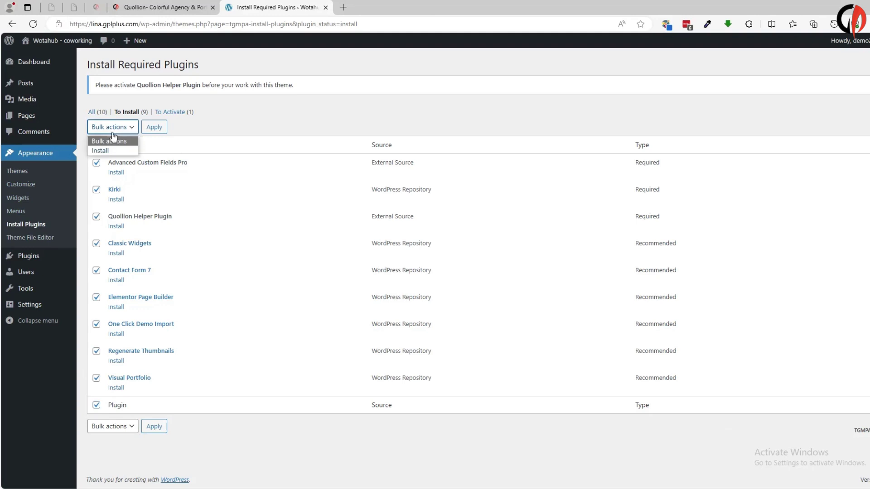
left_click(100, 151)
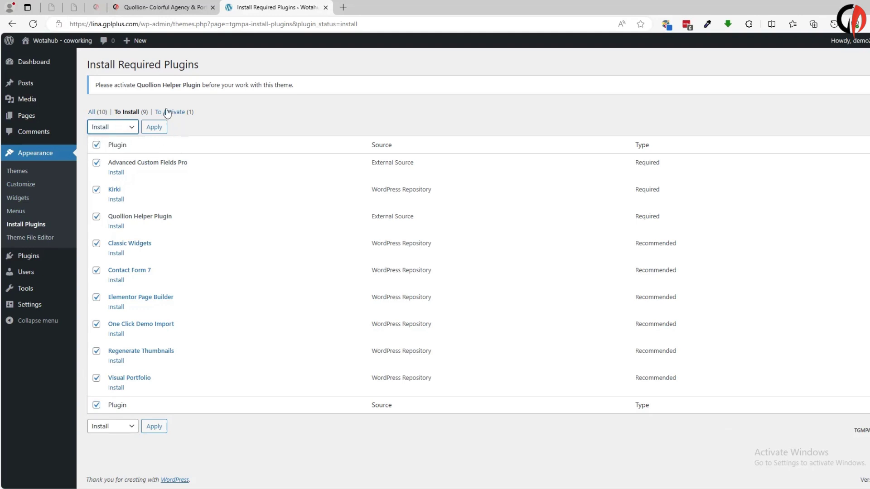
left_click(154, 128)
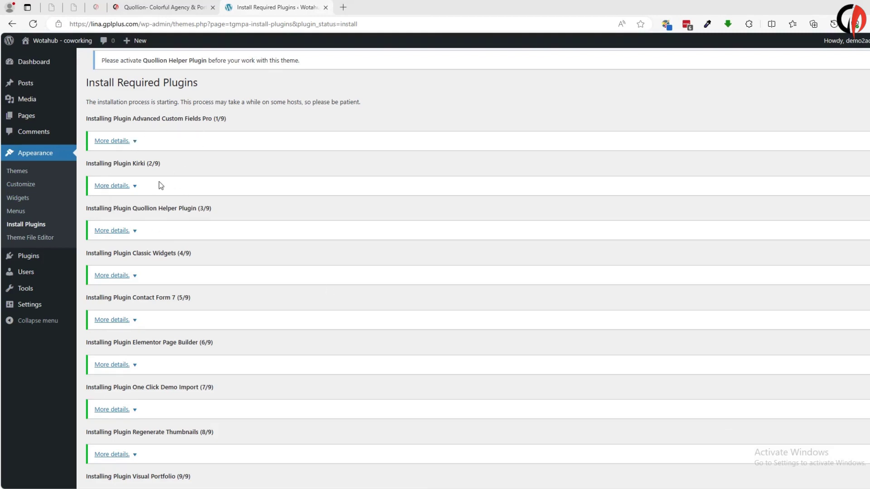
scroll(164, 260, "down", 2)
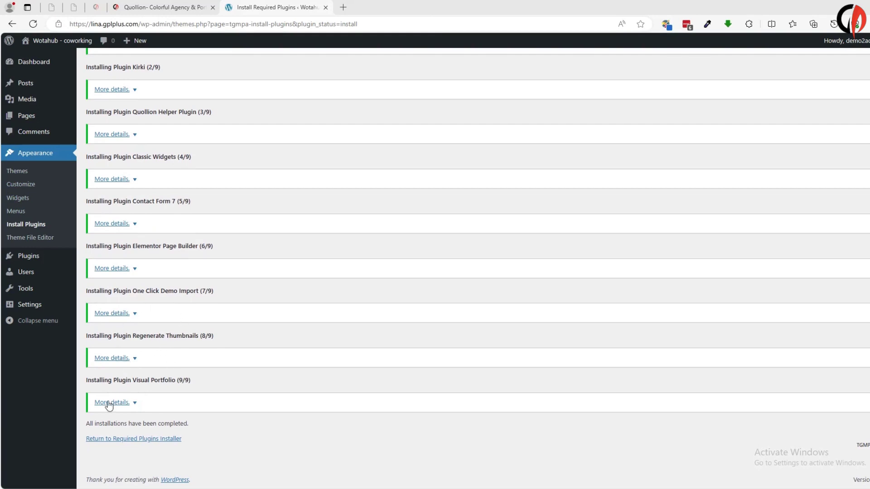
Return to the required plugins installer and bulk-activate all the listed plugins.
left_click(151, 443)
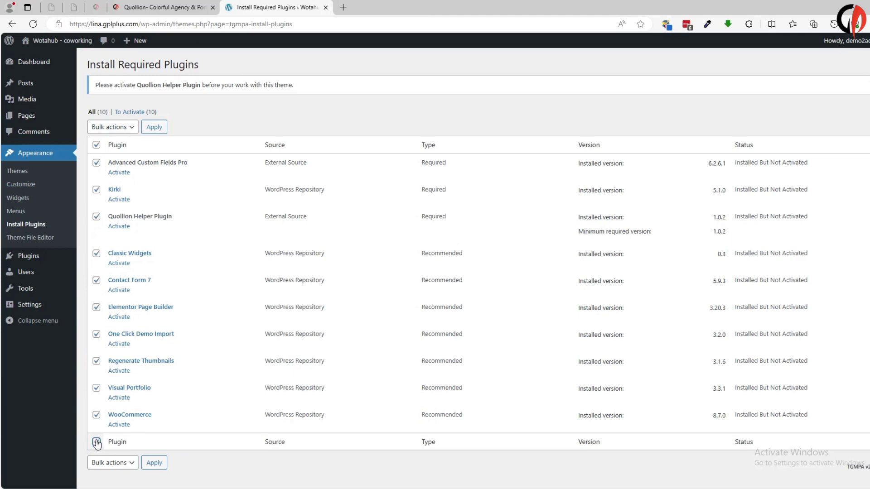
left_click(116, 127)
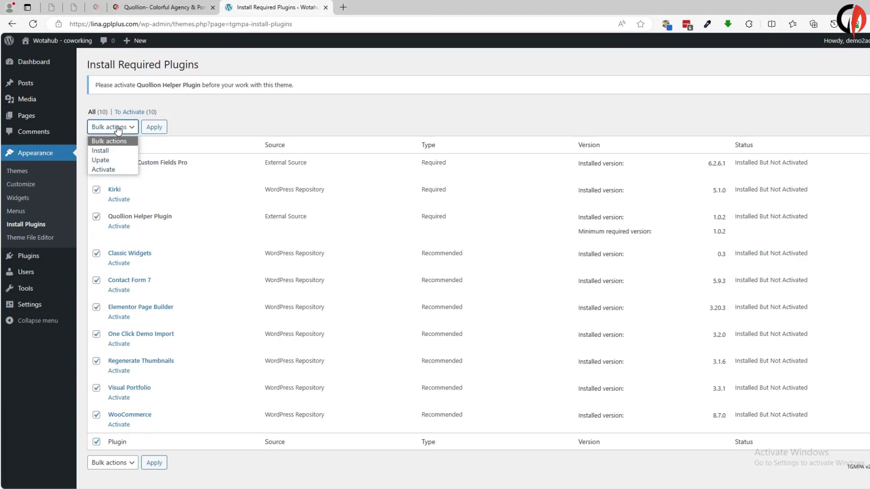
left_click(99, 169)
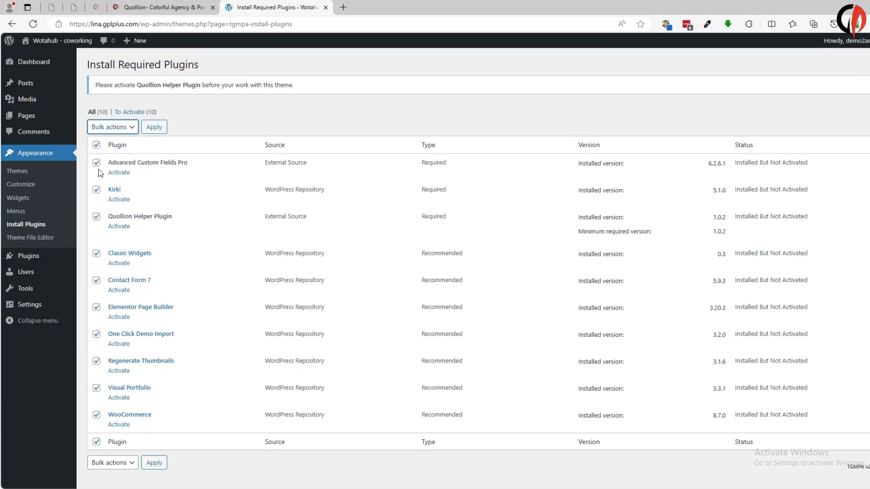
left_click(155, 127)
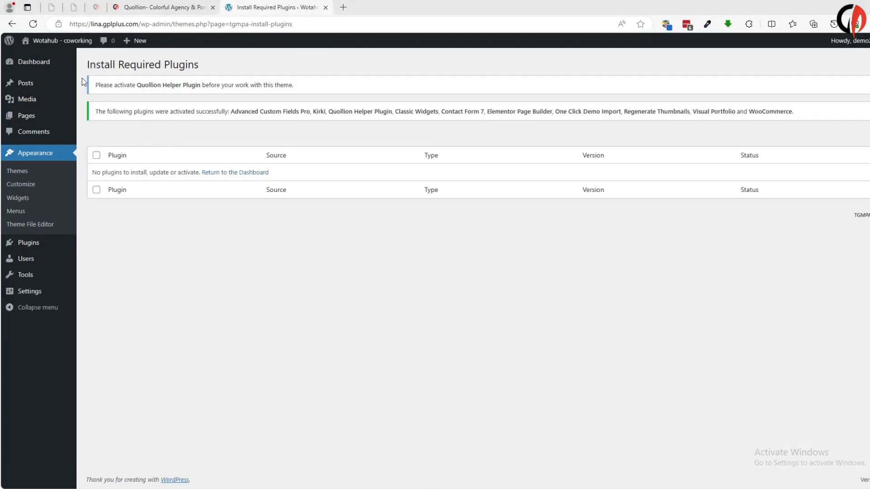
Open the Quollion demo data import and select WPForms, All in One SEO and MonsterInsights for installation.
left_click(41, 64)
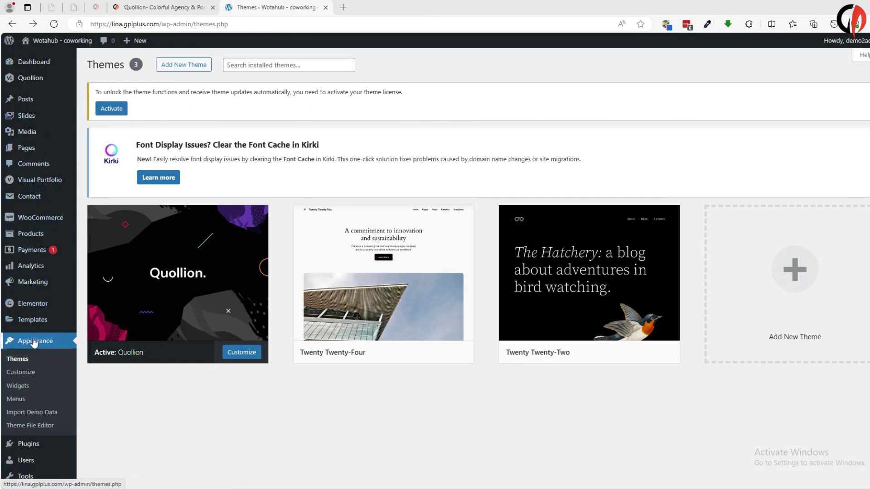
left_click(33, 415)
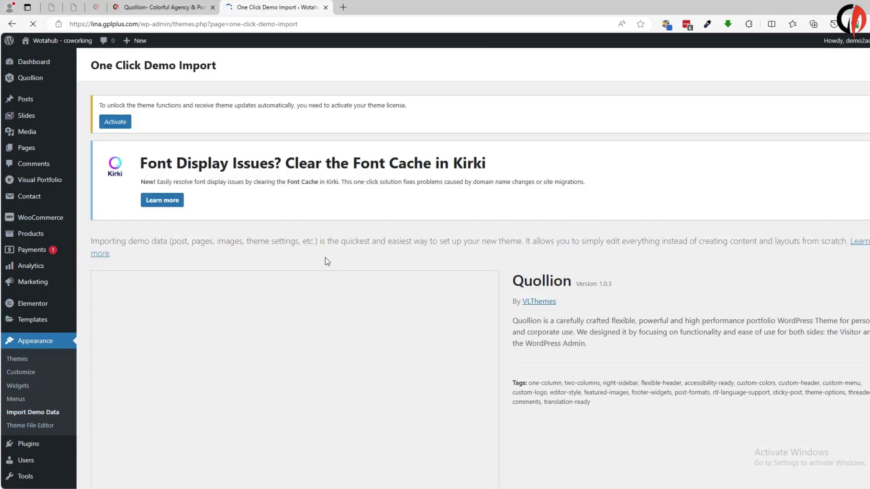
scroll(274, 391, "down", 4)
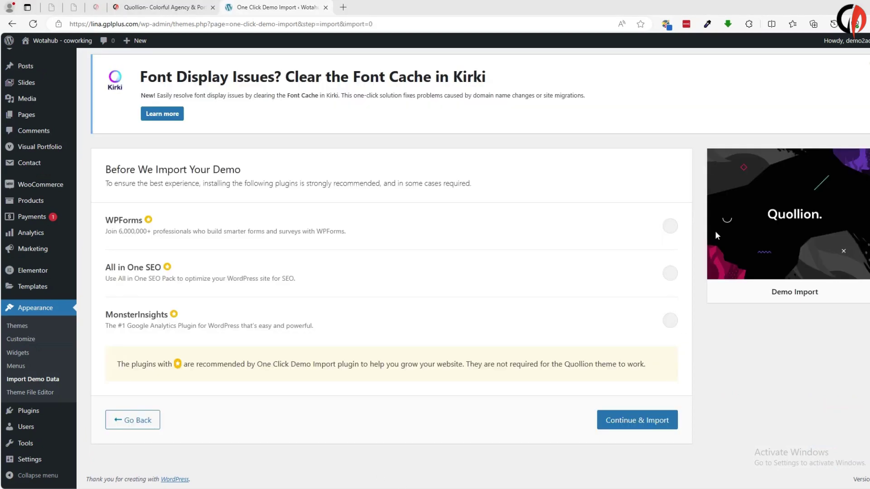
left_click(669, 227)
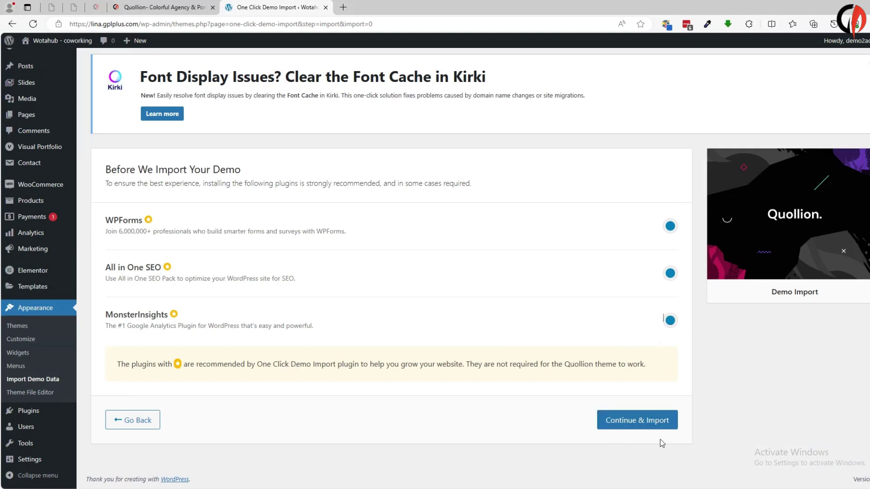
Continue with the selected plugins and run the import of the Quollion demo content.
left_click(637, 419)
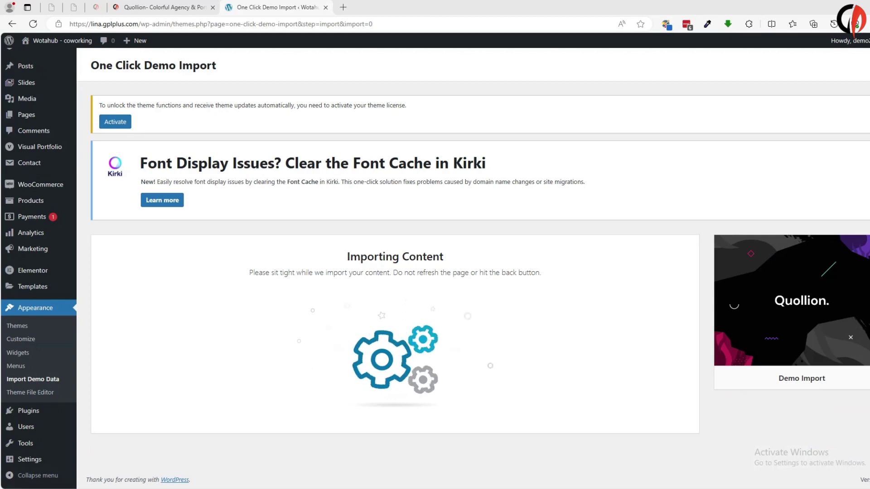
scroll(583, 437, "down", 3)
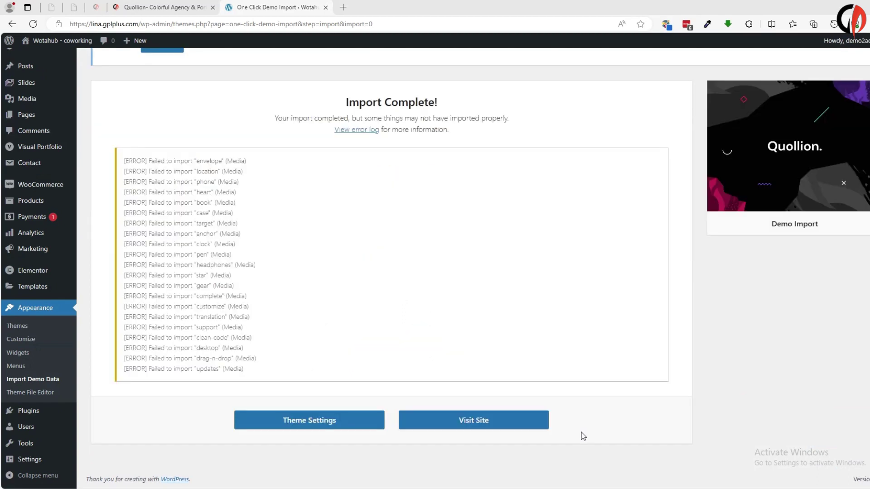
Visit the live site and examine the imported home page from its hero and projects sections down to the latest blog posts.
left_click(467, 426)
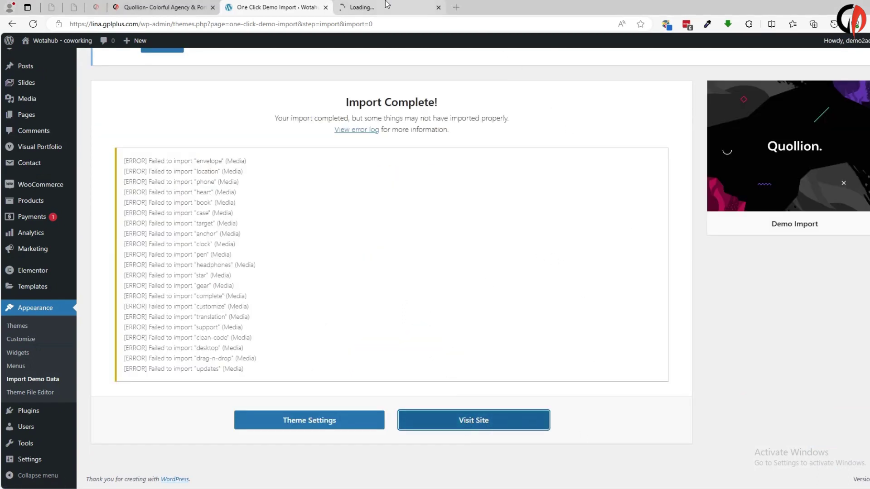
left_click(395, 10)
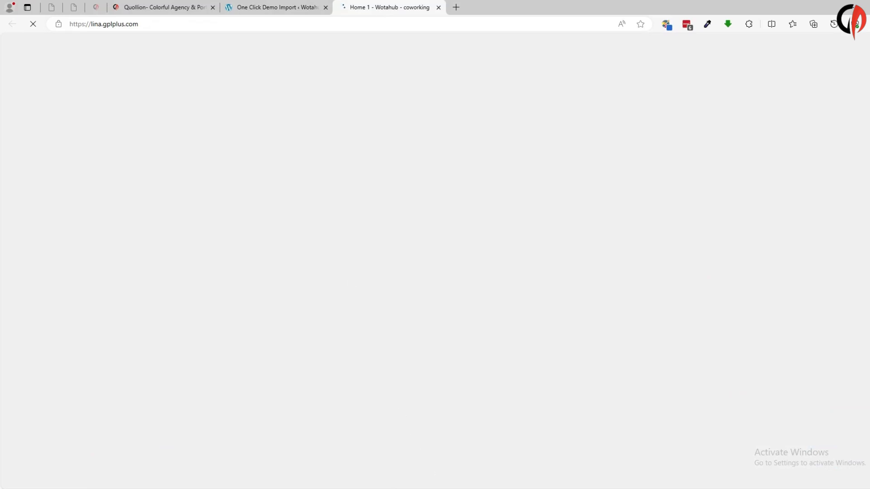
scroll(370, 355, "down", 5)
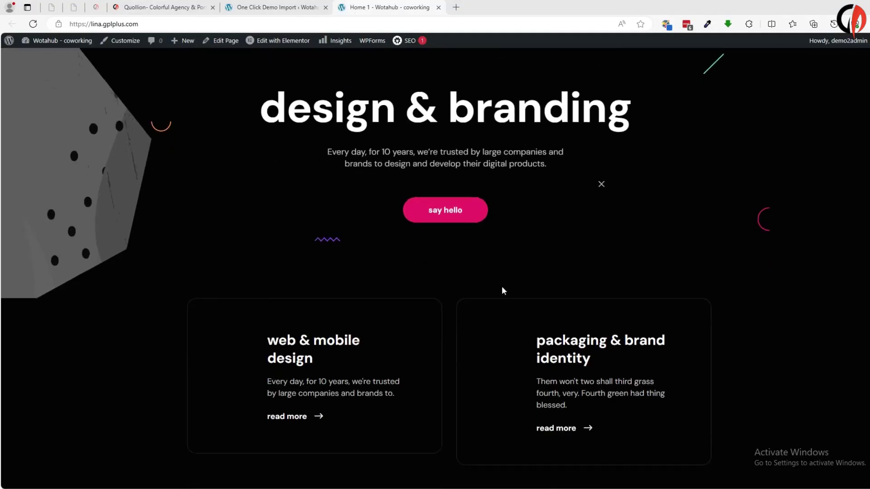
scroll(489, 406, "down", 8)
scroll(407, 339, "down", 10)
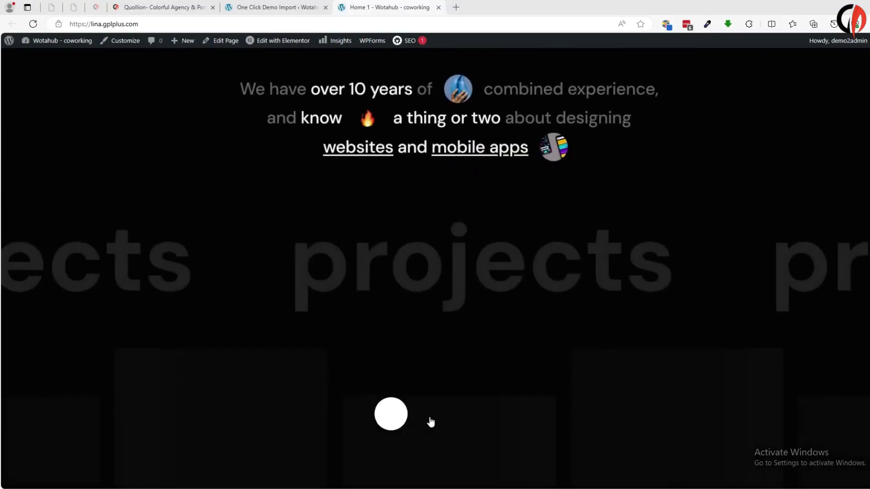
scroll(392, 375, "down", 6)
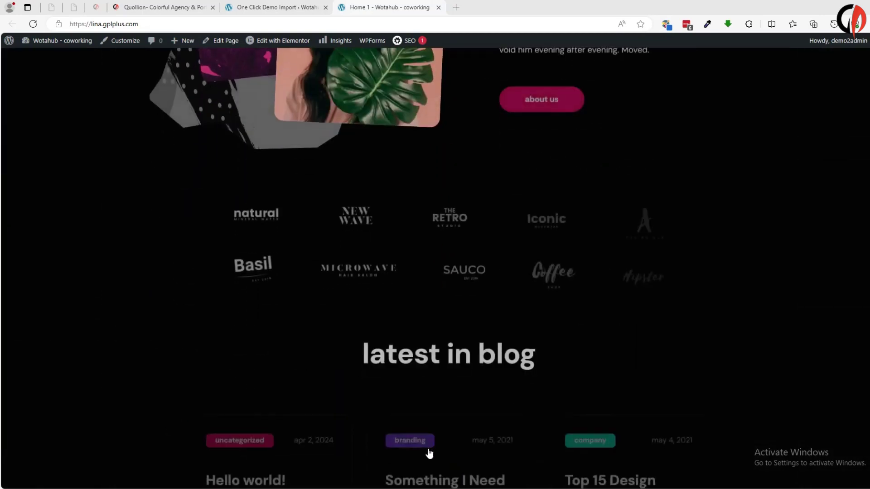
scroll(466, 406, "up", 10)
scroll(405, 362, "up", 10)
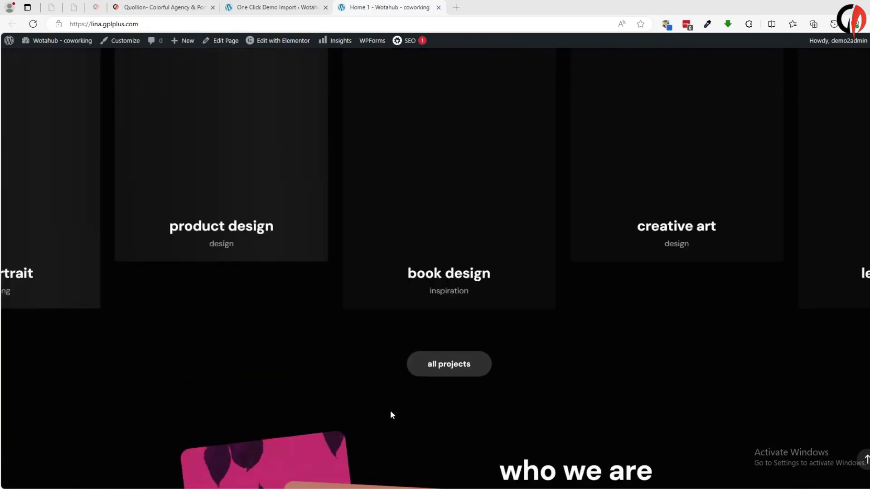
scroll(494, 321, "up", 10)
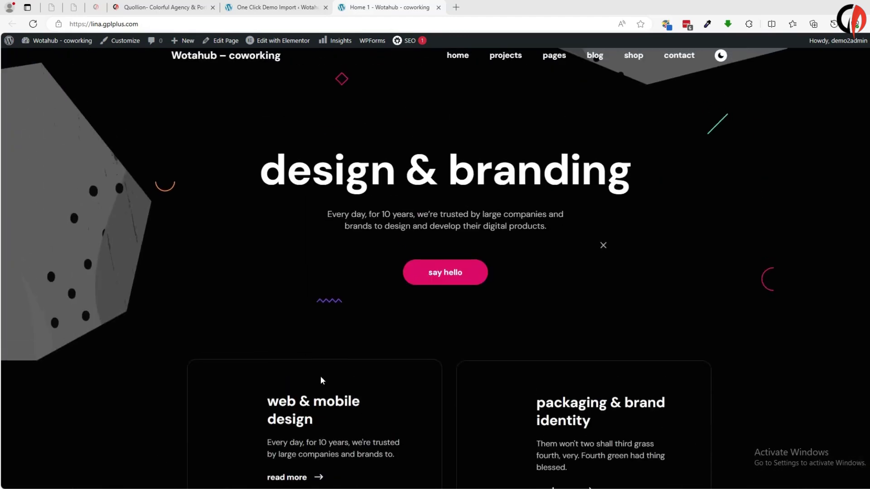